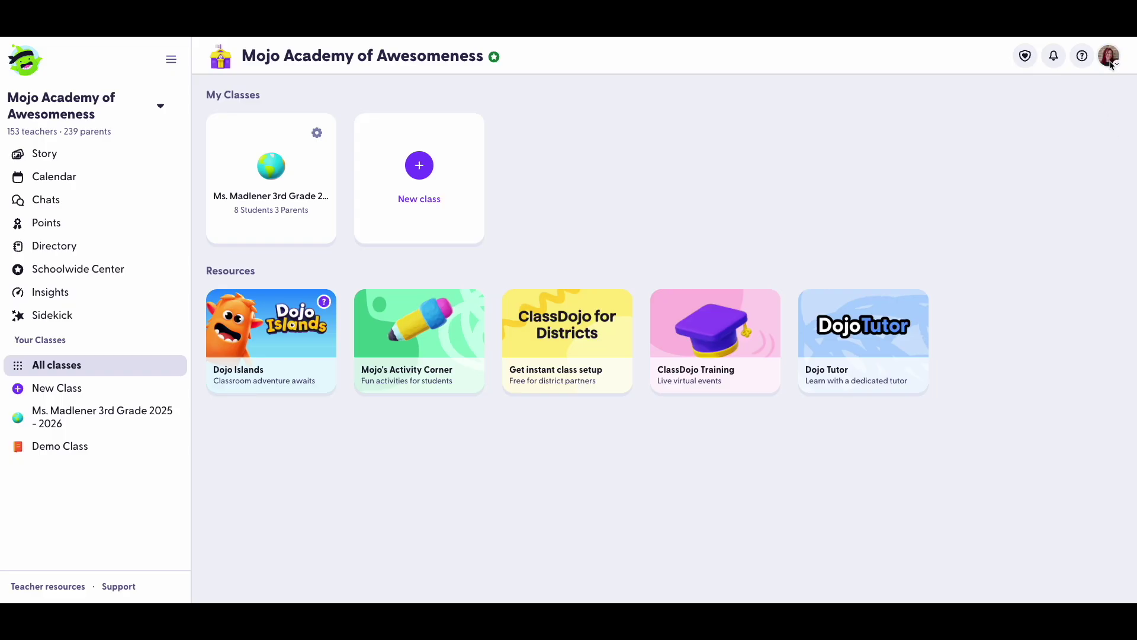
In Account settings, change the Last name to end with ' - Nurse' and save the changes.
{"action": "left_click", "coordinate": [1110, 59]}
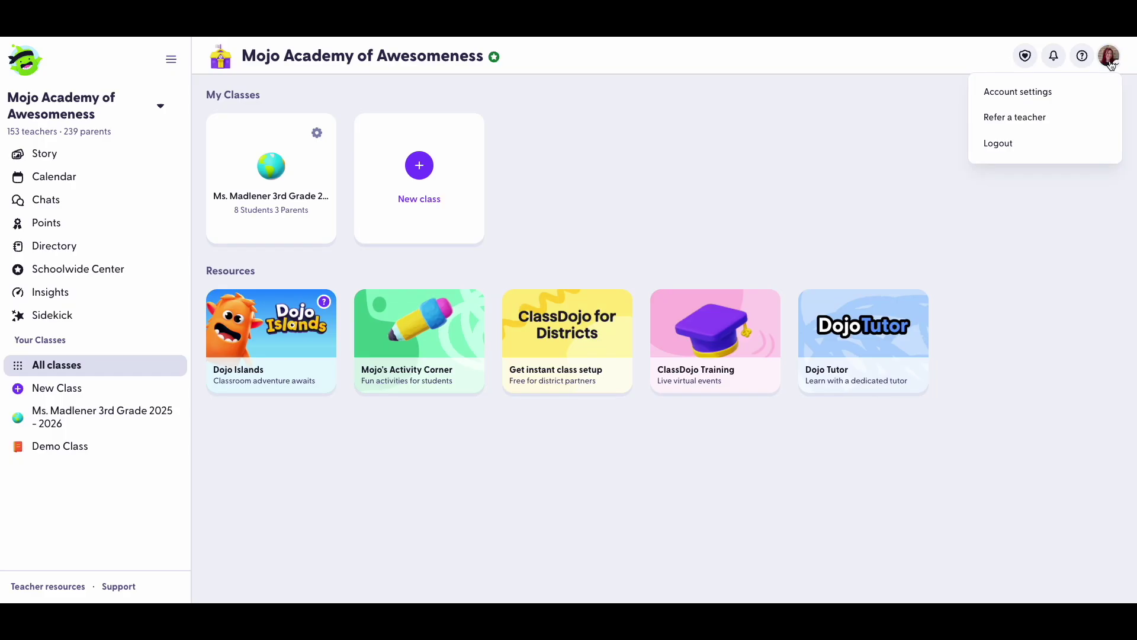
{"action": "left_click", "coordinate": [1032, 102]}
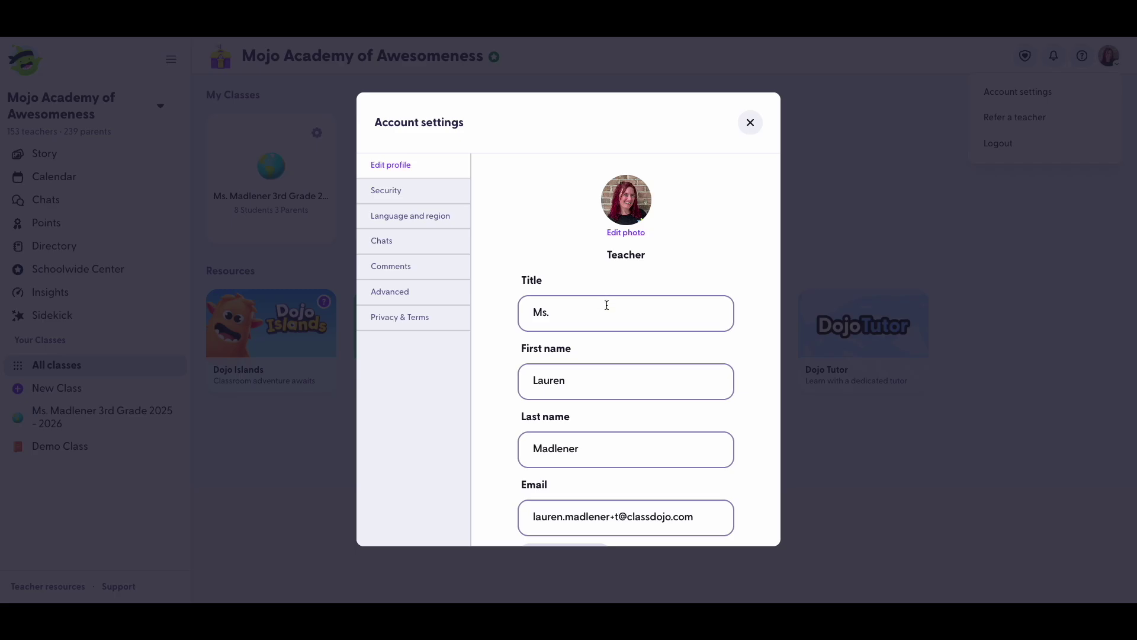
{"action": "scroll", "coordinate": [745, 430], "scroll_direction": "down", "scroll_amount": 2}
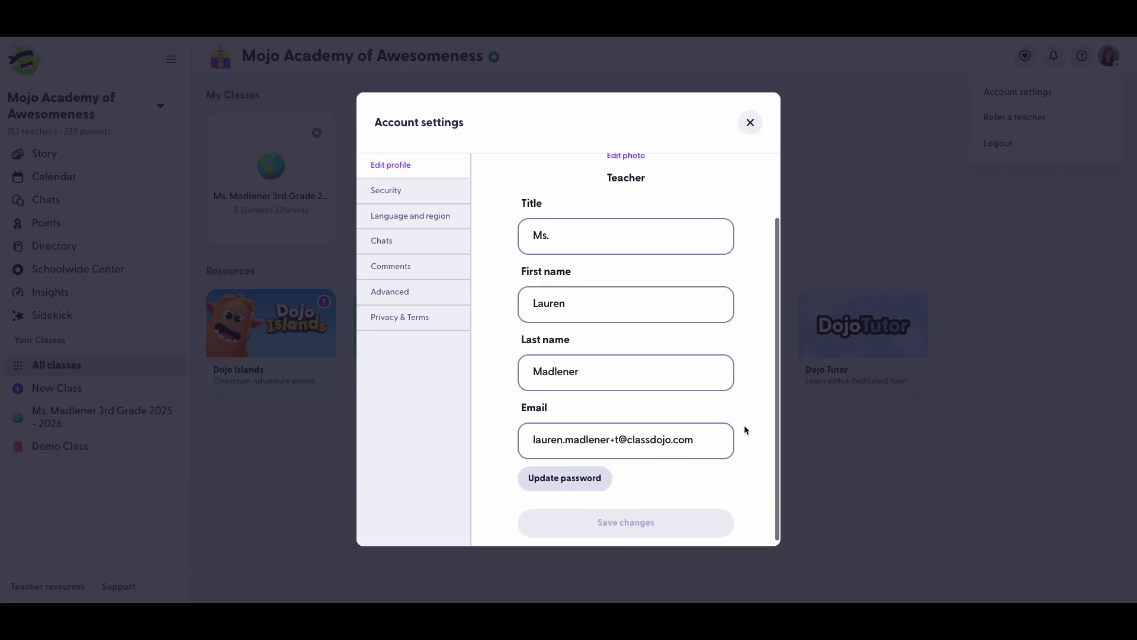
{"action": "left_click", "coordinate": [606, 372]}
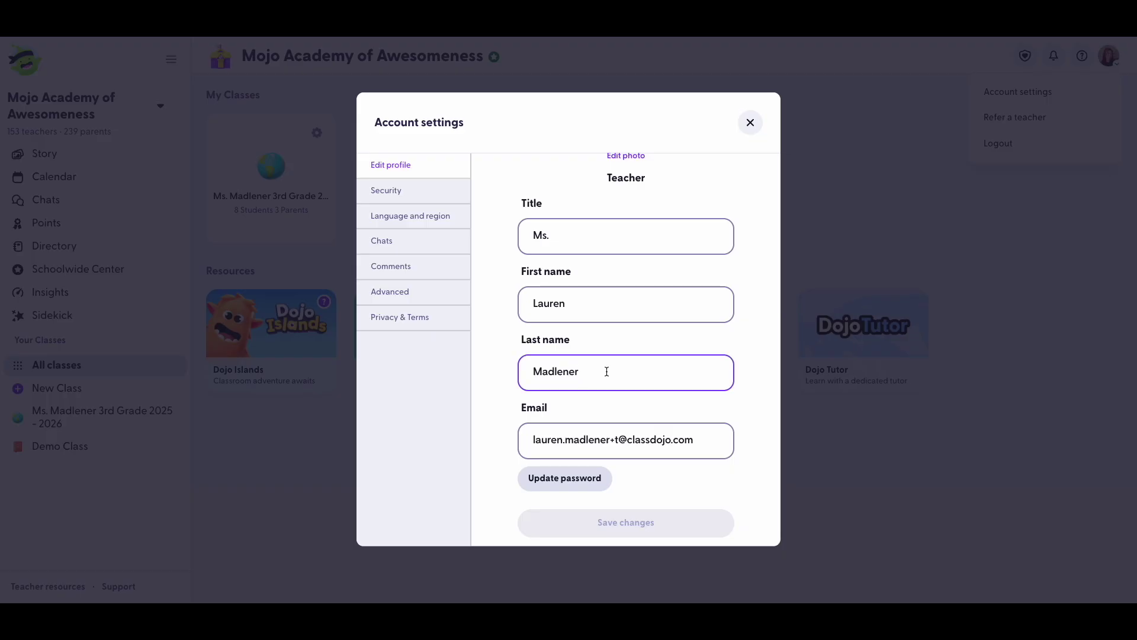
{"action": "type", "text": "Teacher"}
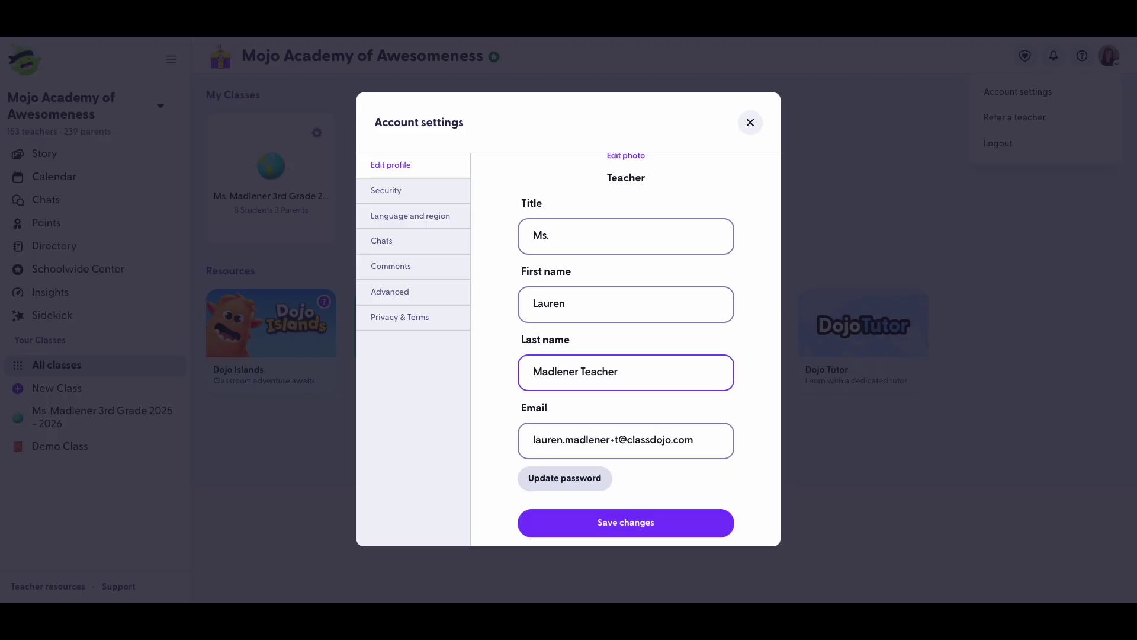
{"action": "left_click_drag", "start_coordinate": [624, 373], "coordinate": [583, 374]}
{"action": "type", "text": "Nurse"}
{"action": "left_click", "coordinate": [579, 378]}
{"action": "type", "text": "-"}
{"action": "left_click", "coordinate": [629, 531]}
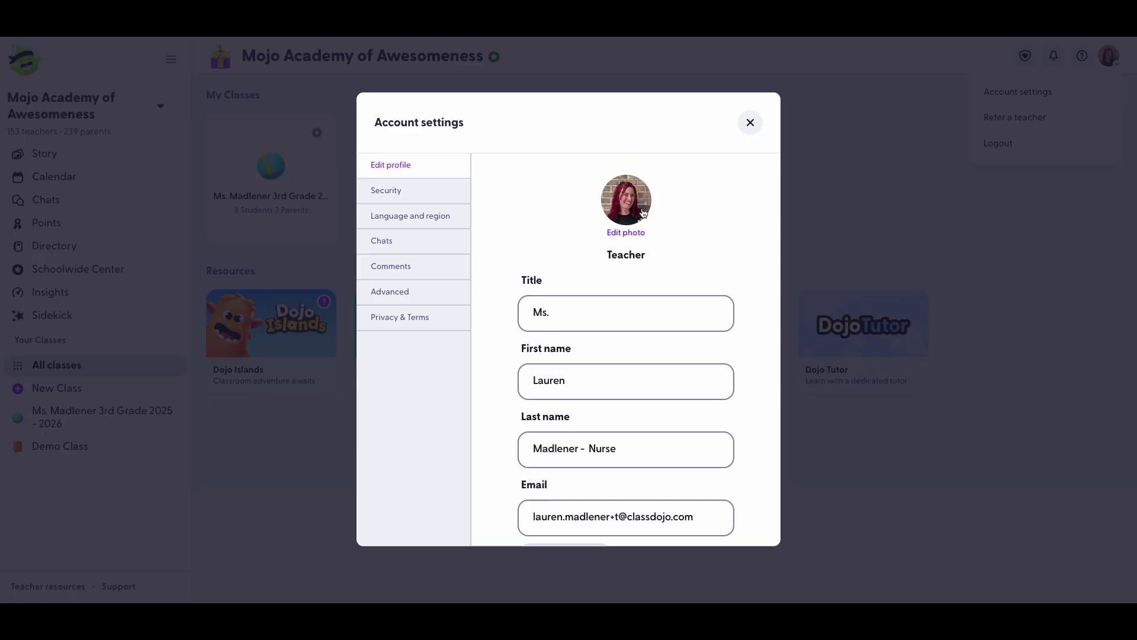
{"action": "left_click", "coordinate": [626, 232]}
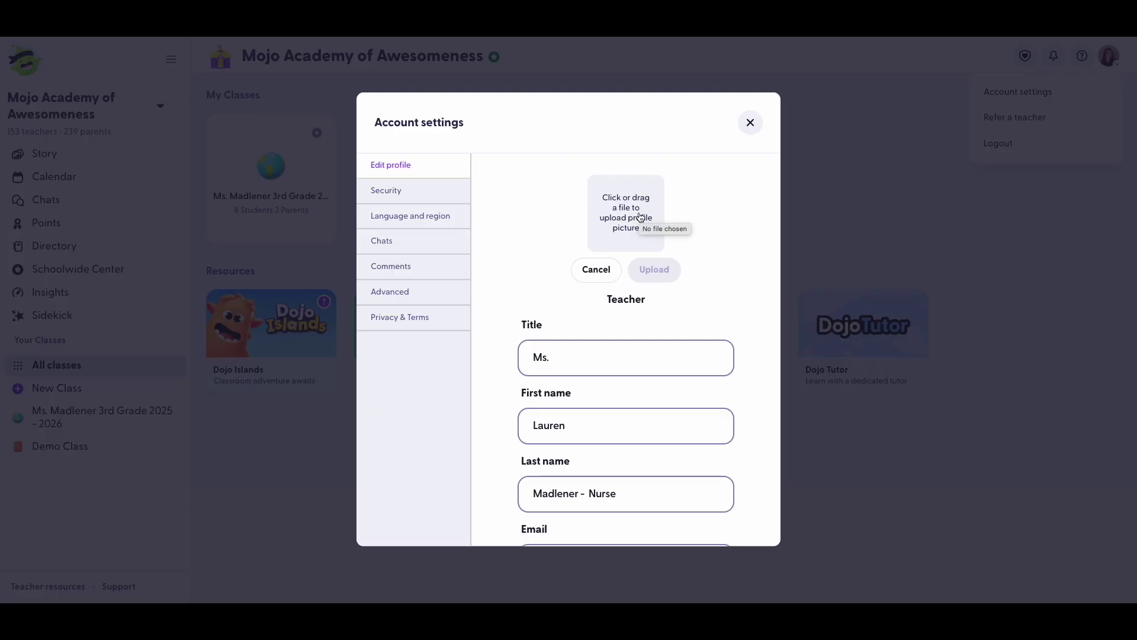
{"action": "left_click", "coordinate": [603, 270]}
{"action": "scroll", "coordinate": [682, 388], "scroll_direction": "down", "scroll_amount": 2}
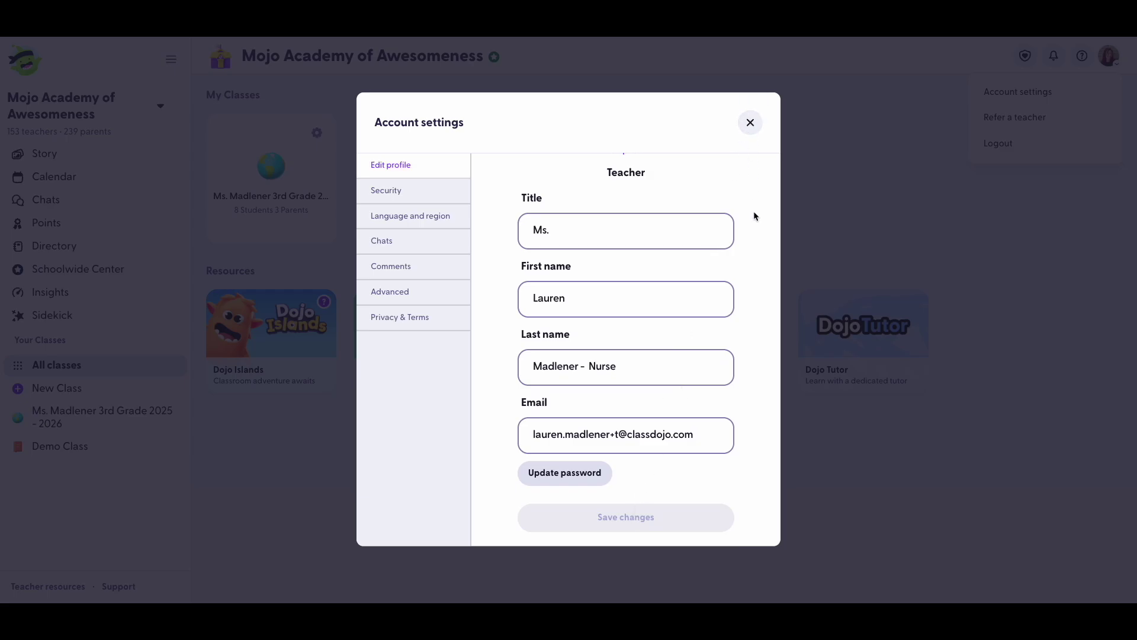
{"action": "scroll", "coordinate": [753, 211], "scroll_direction": "up", "scroll_amount": 2}
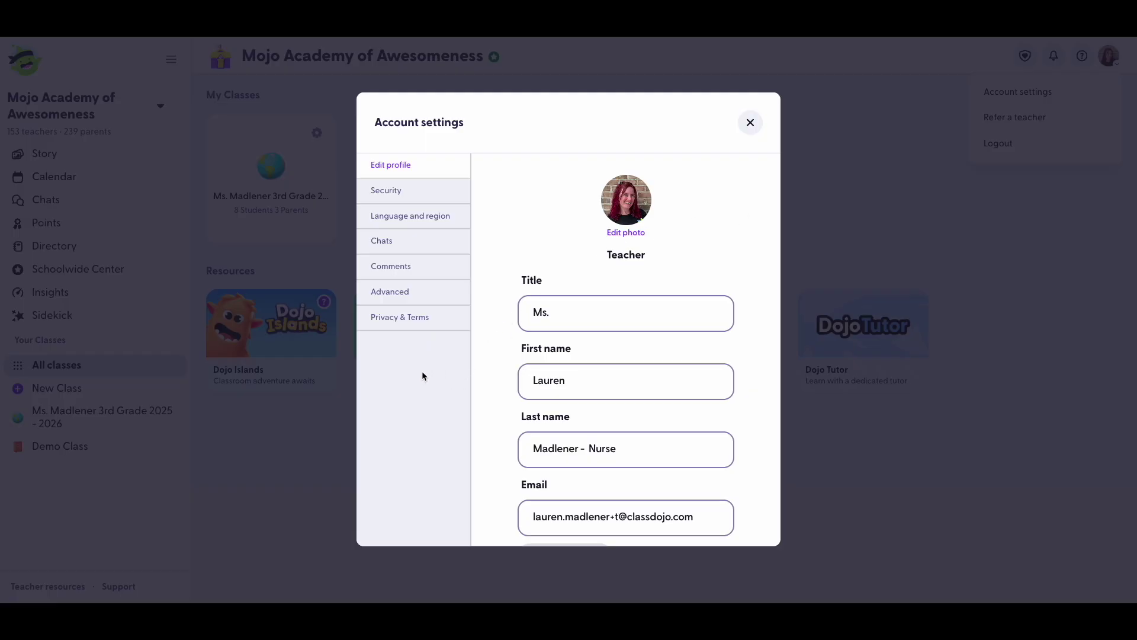
In the Chats settings, switch on Quiet hours from 6:30 PM to 6:00 AM.
{"action": "left_click", "coordinate": [387, 251]}
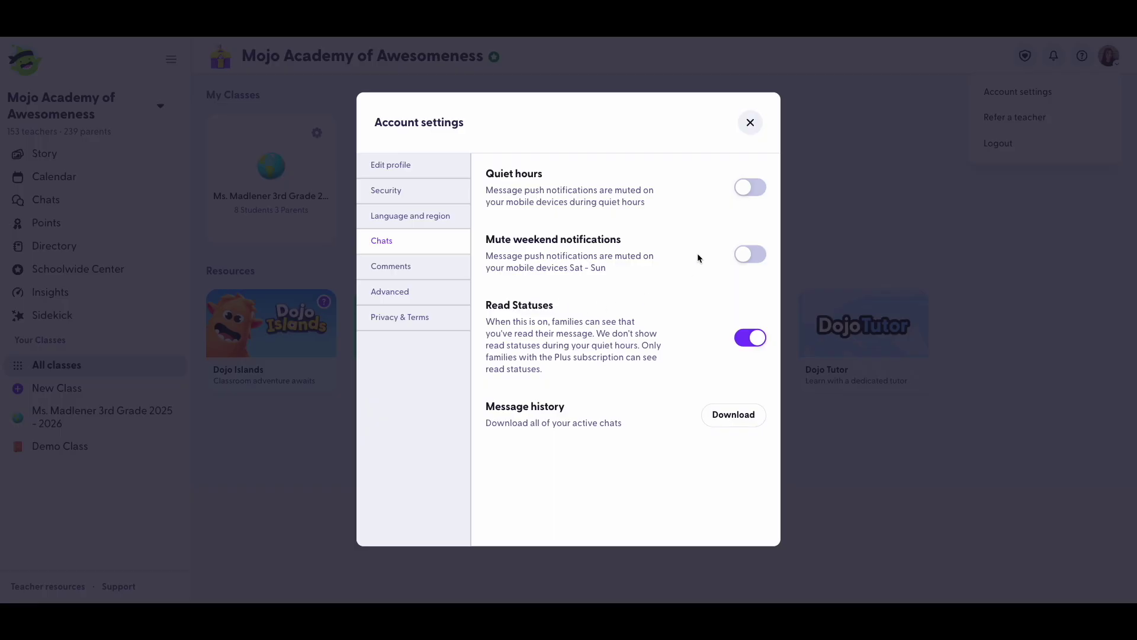
{"action": "left_click", "coordinate": [752, 188]}
{"action": "left_click", "coordinate": [632, 261]}
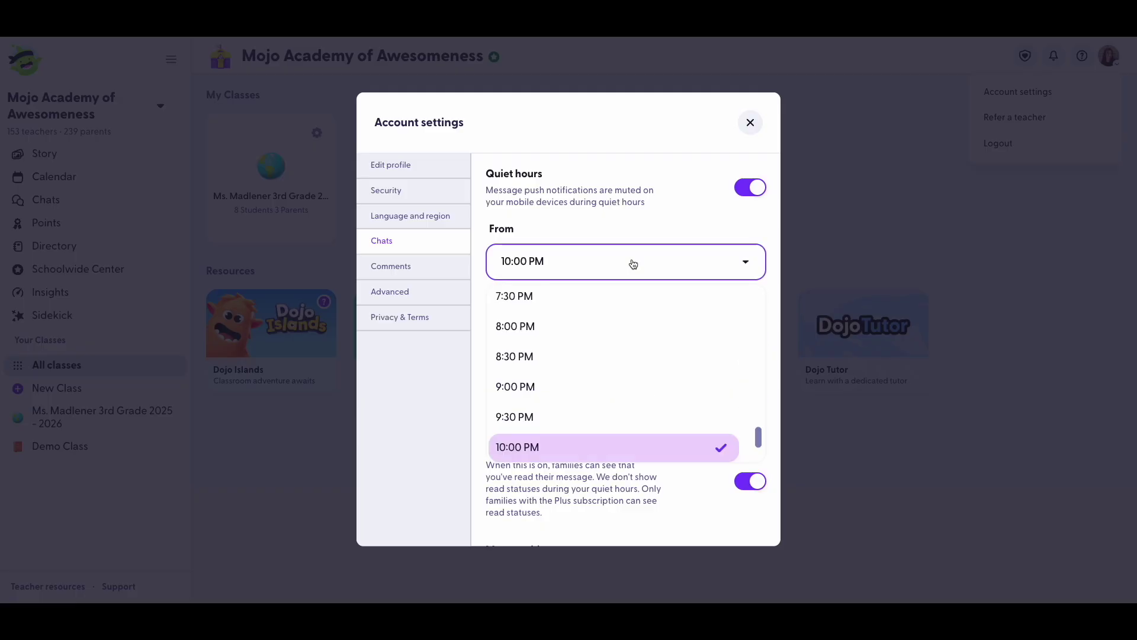
{"action": "scroll", "coordinate": [567, 347], "scroll_direction": "up", "scroll_amount": 3}
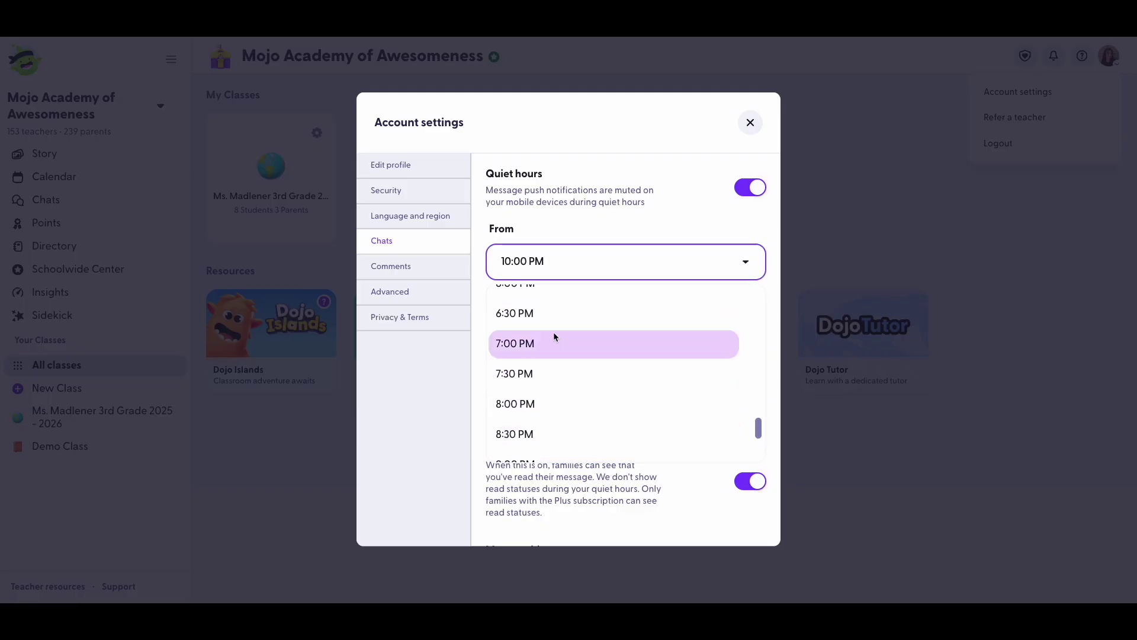
{"action": "left_click", "coordinate": [549, 319]}
{"action": "left_click", "coordinate": [549, 332]}
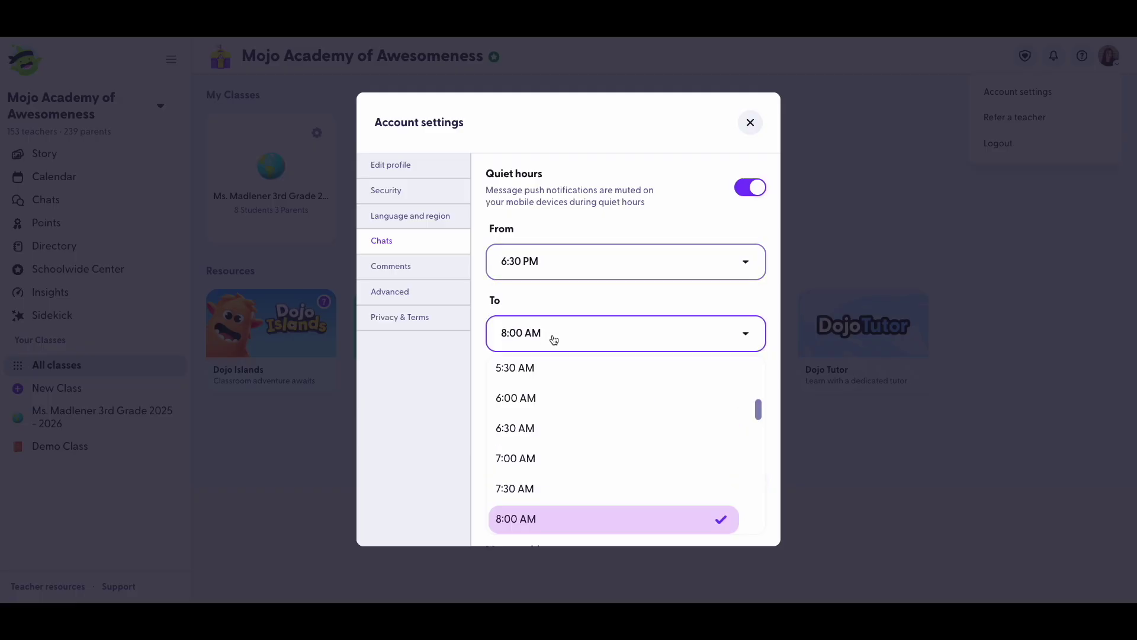
{"action": "left_click", "coordinate": [546, 403]}
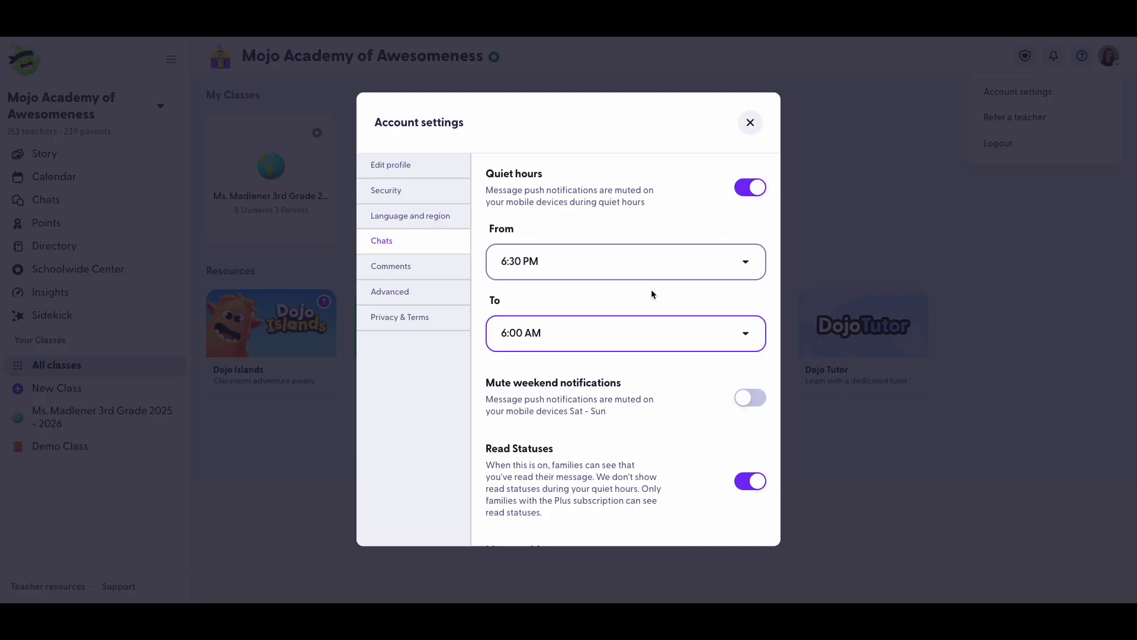
Switch on Mute weekend notifications, then toggle Read Statuses off and back on.
{"action": "left_click", "coordinate": [750, 405]}
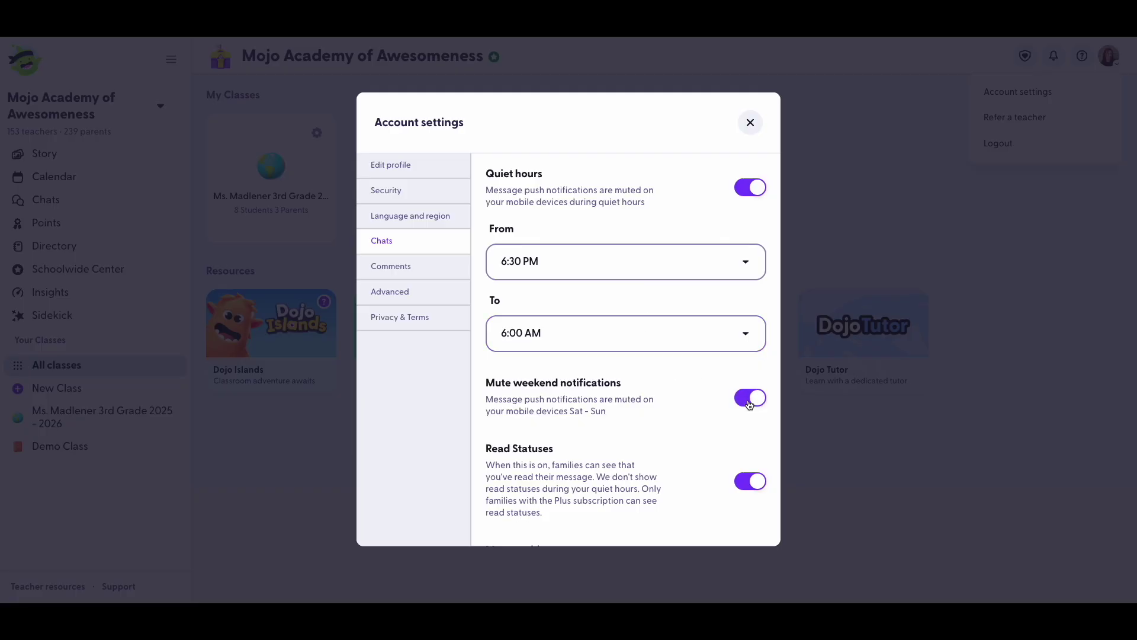
{"action": "scroll", "coordinate": [697, 442], "scroll_direction": "down", "scroll_amount": 1}
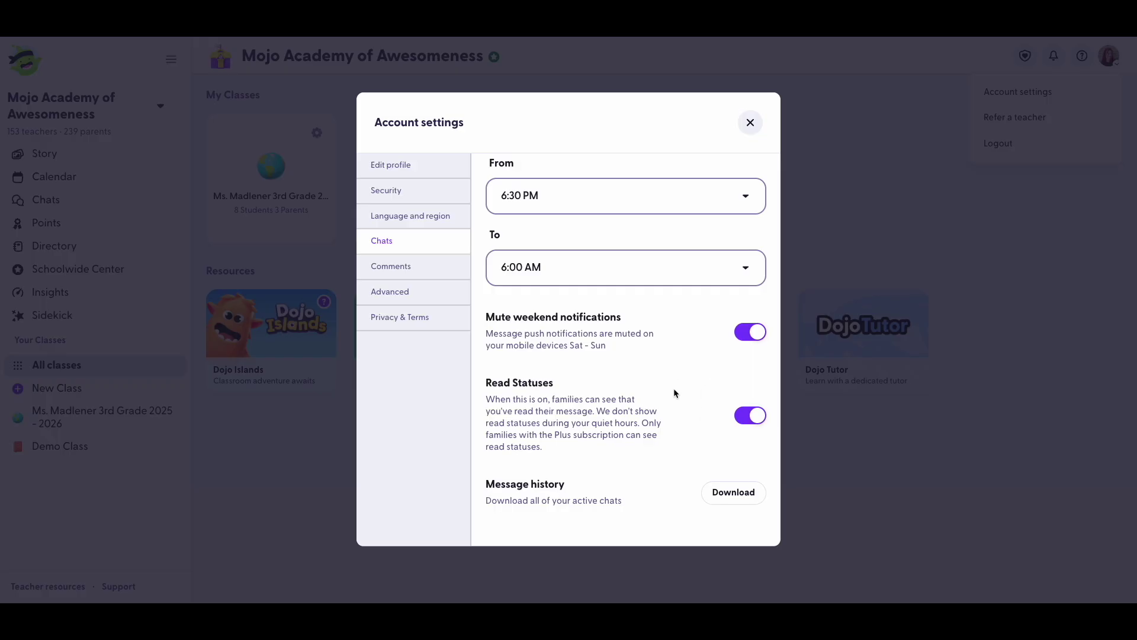
{"action": "left_click", "coordinate": [751, 422]}
{"action": "left_click", "coordinate": [751, 422]}
Review the Comments tab, close Account settings, and open Edit class for 3rd Grade.
{"action": "left_click", "coordinate": [401, 273]}
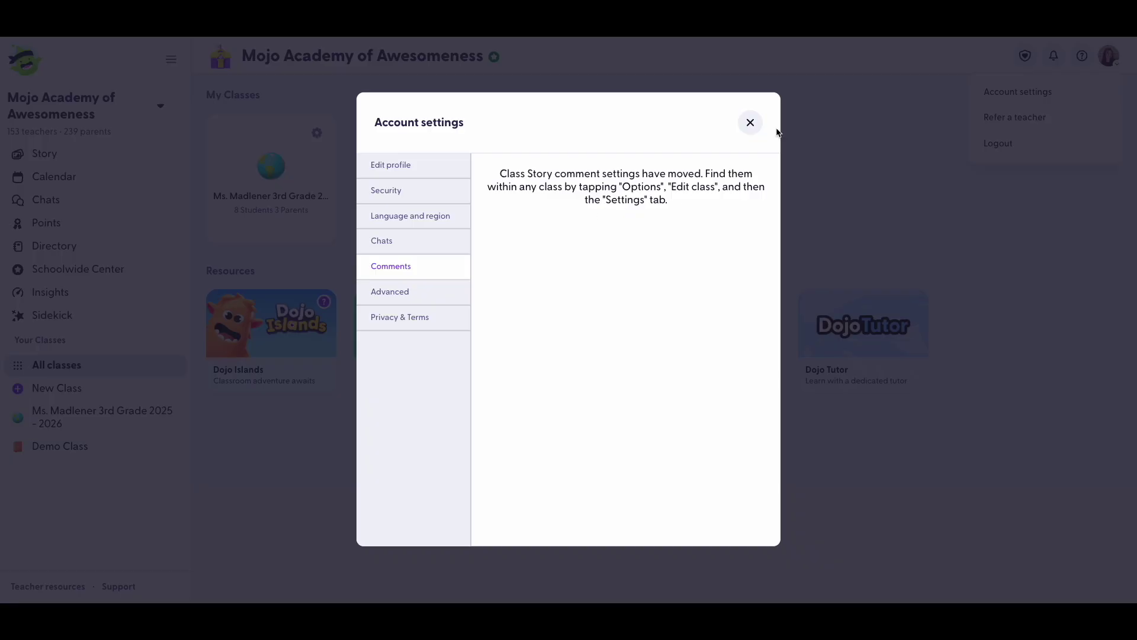
{"action": "left_click", "coordinate": [750, 122]}
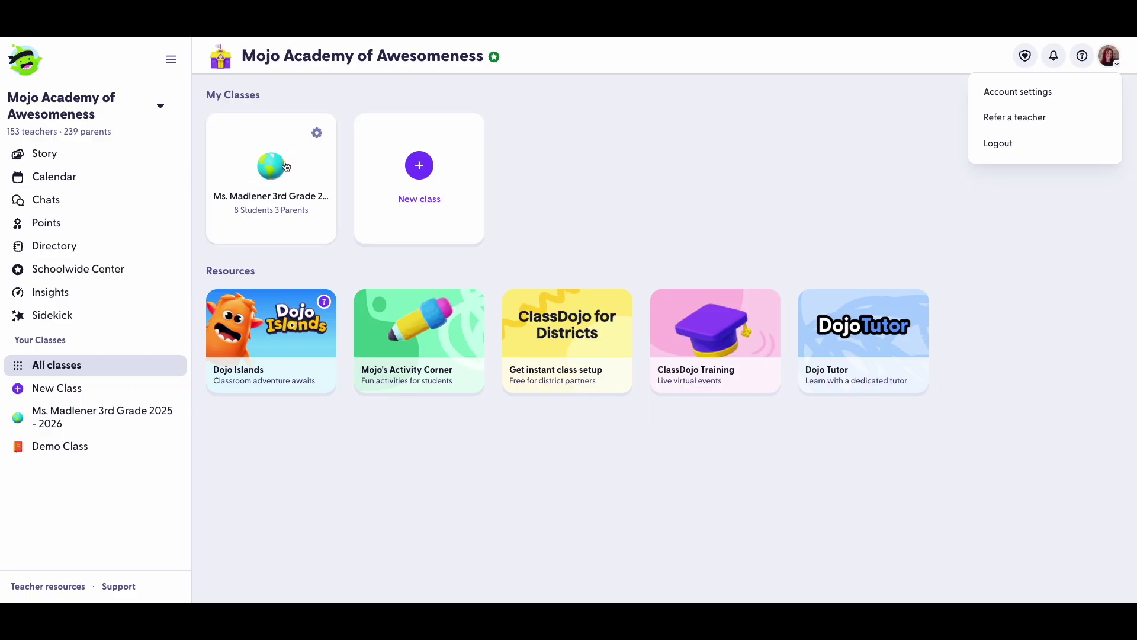
{"action": "left_click", "coordinate": [63, 370]}
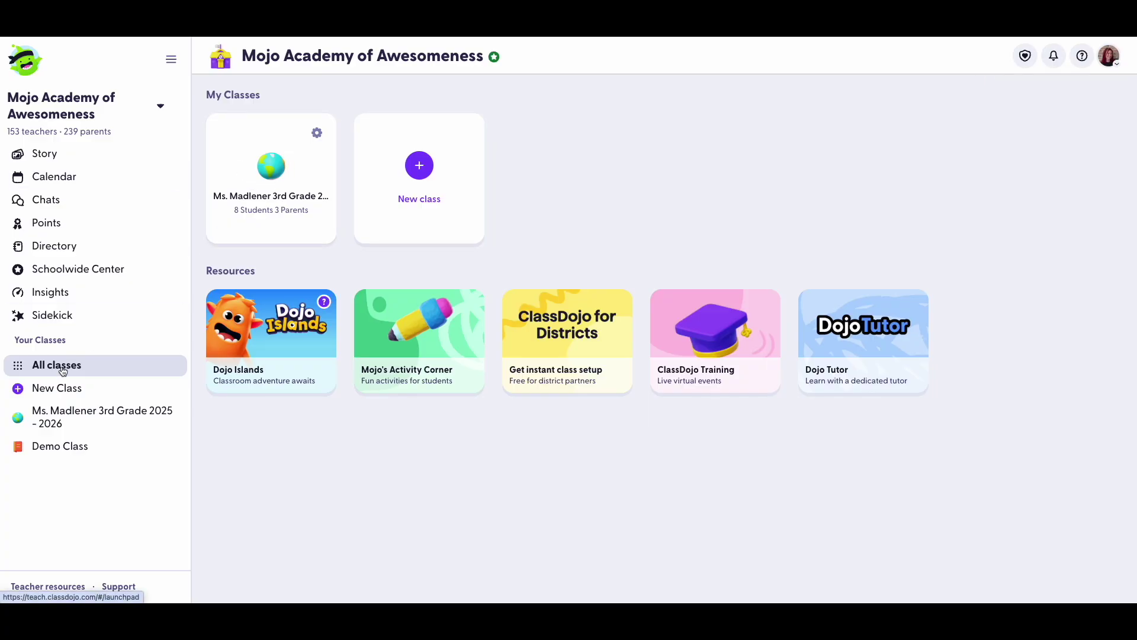
{"action": "left_click", "coordinate": [316, 133]}
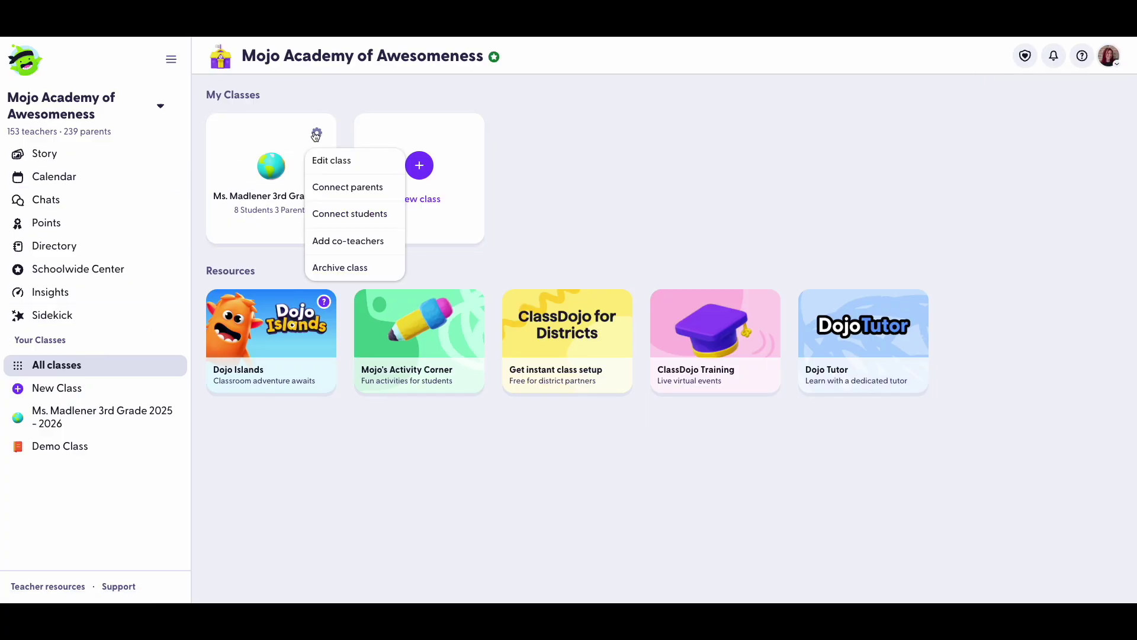
{"action": "left_click", "coordinate": [325, 166]}
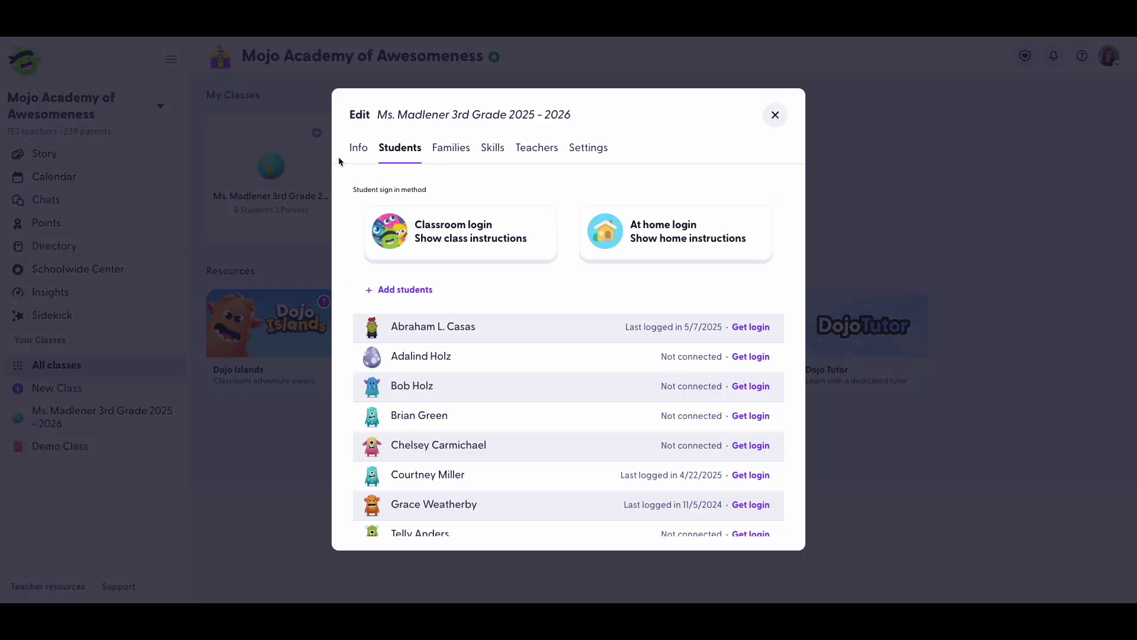
In class Settings, disable Enable comments (confirm OK), re-enable it, and allow student comments.
{"action": "left_click", "coordinate": [590, 152]}
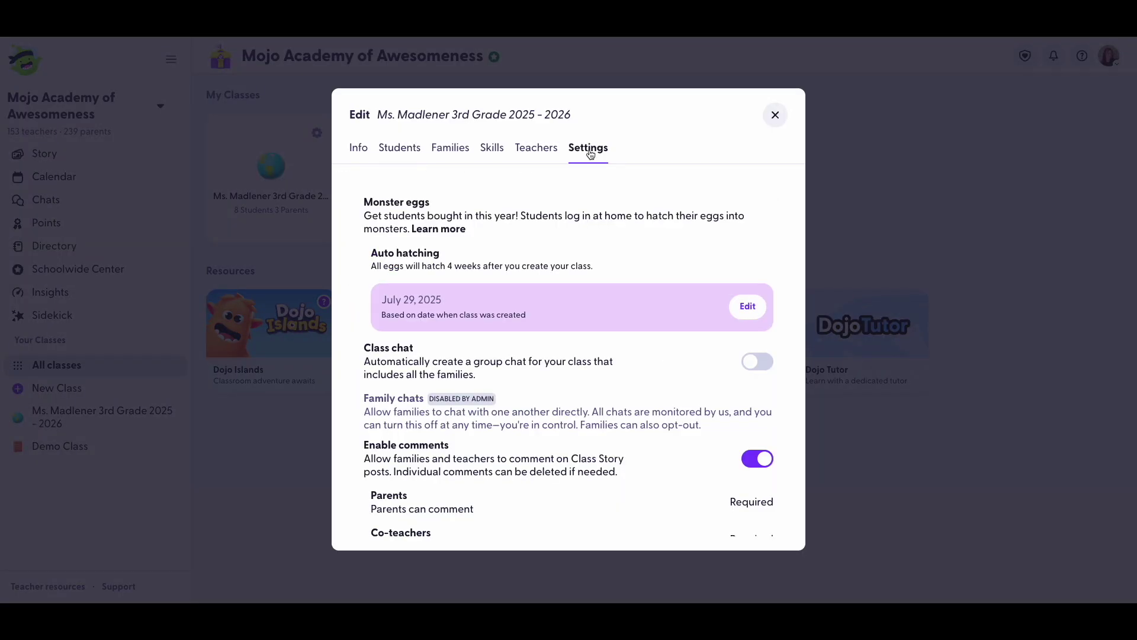
{"action": "scroll", "coordinate": [582, 373], "scroll_direction": "down", "scroll_amount": 3}
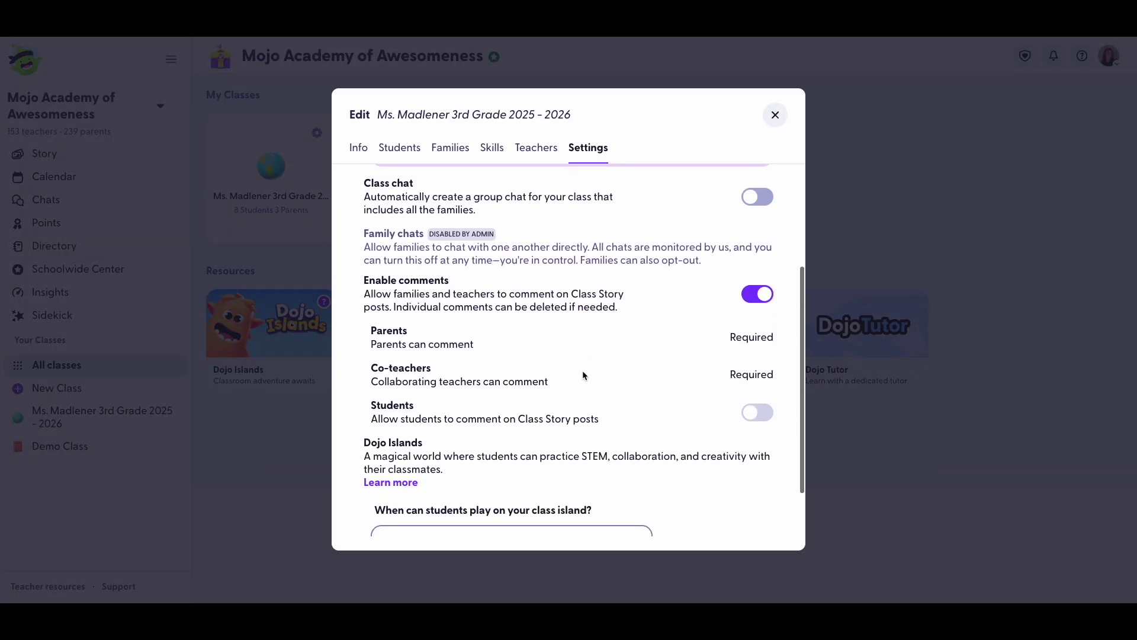
{"action": "scroll", "coordinate": [581, 371], "scroll_direction": "down", "scroll_amount": 1}
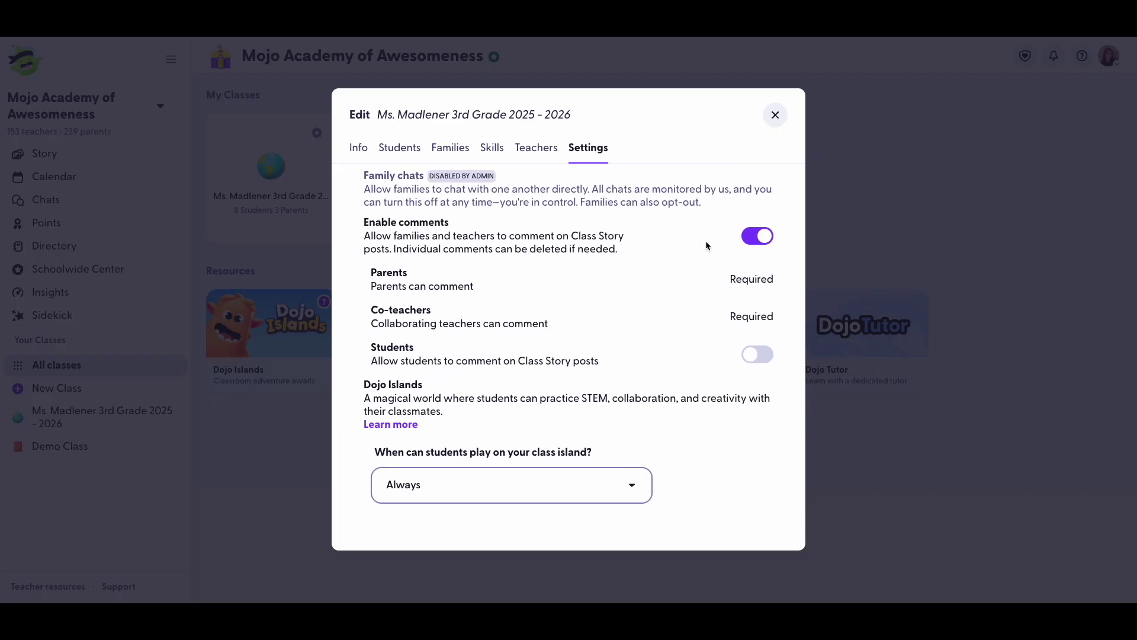
{"action": "left_click", "coordinate": [752, 238]}
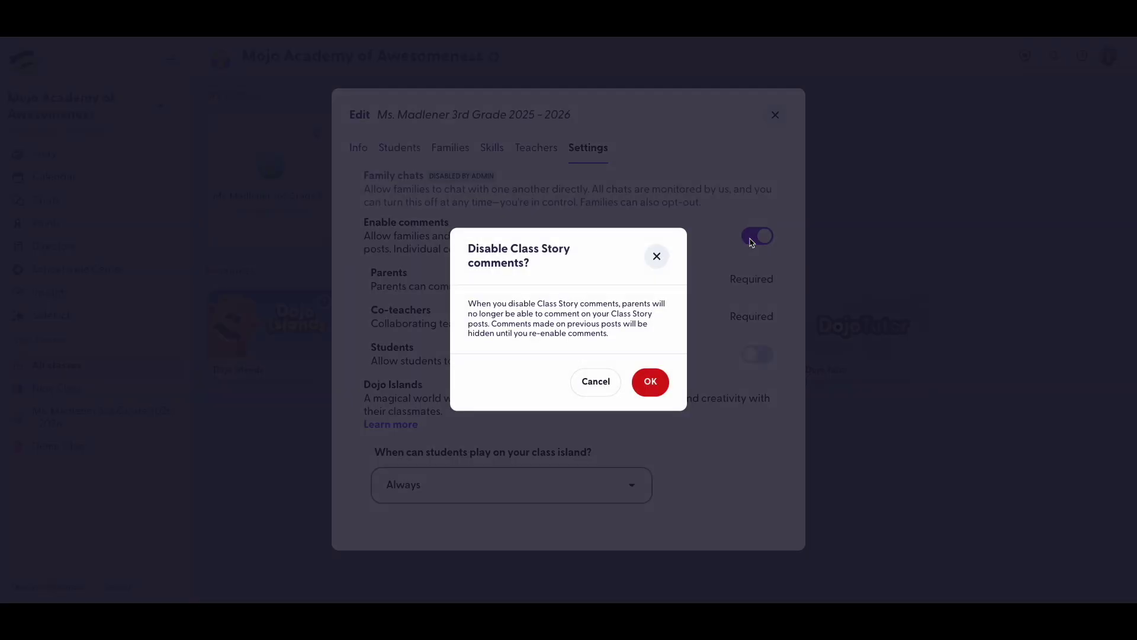
{"action": "left_click", "coordinate": [652, 385]}
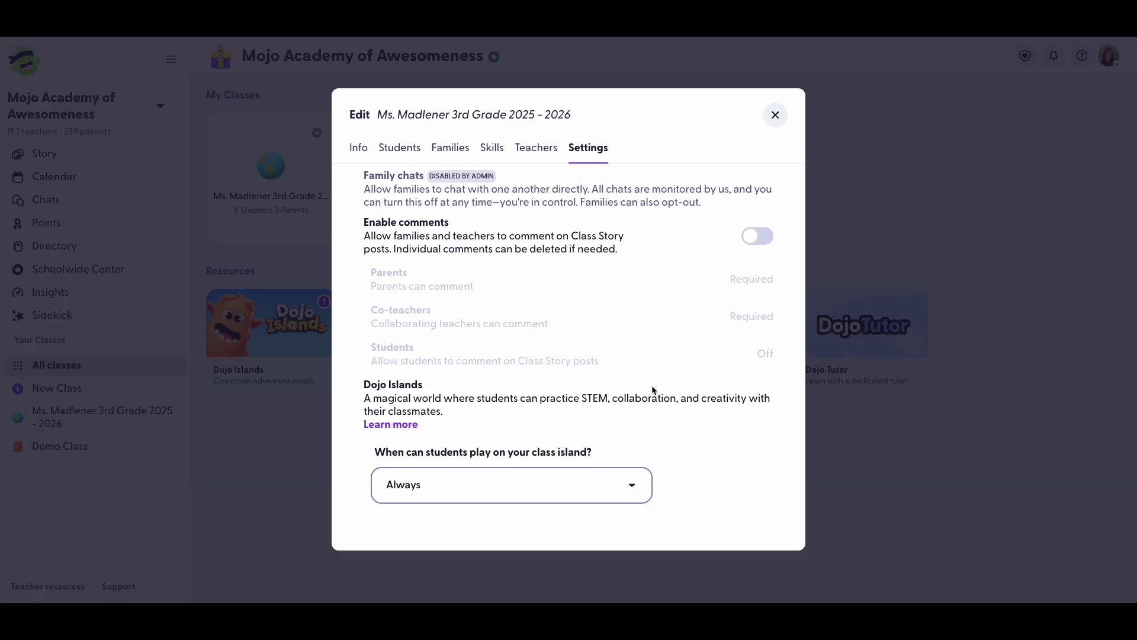
{"action": "left_click", "coordinate": [764, 235]}
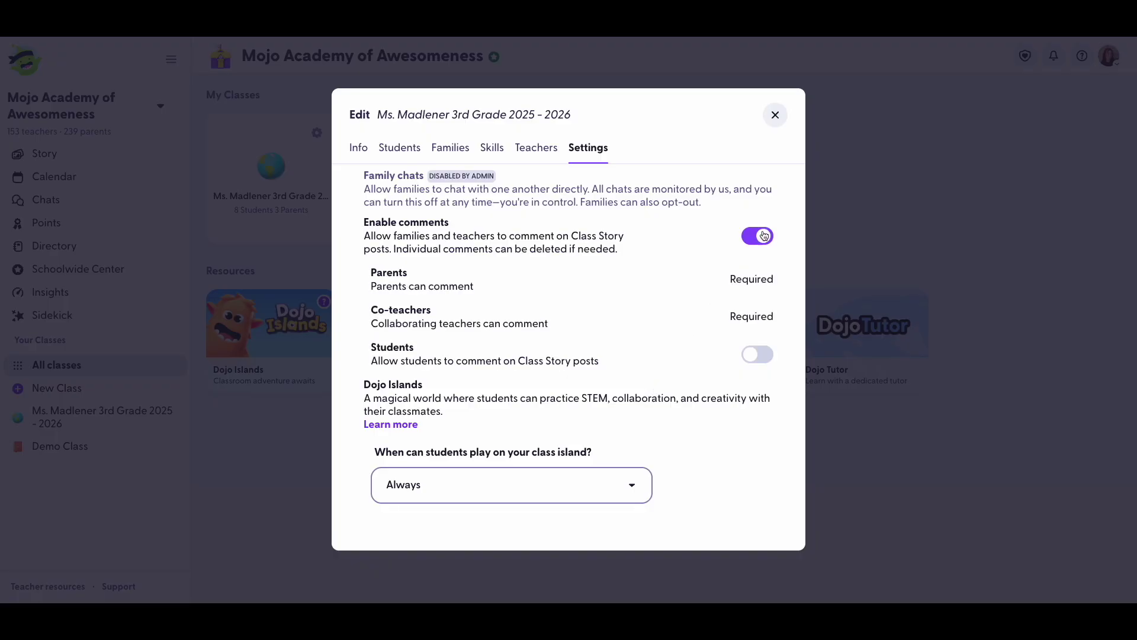
{"action": "left_click", "coordinate": [756, 359]}
Close the Edit class dialog to return to the classes dashboard.
{"action": "left_click", "coordinate": [777, 118]}
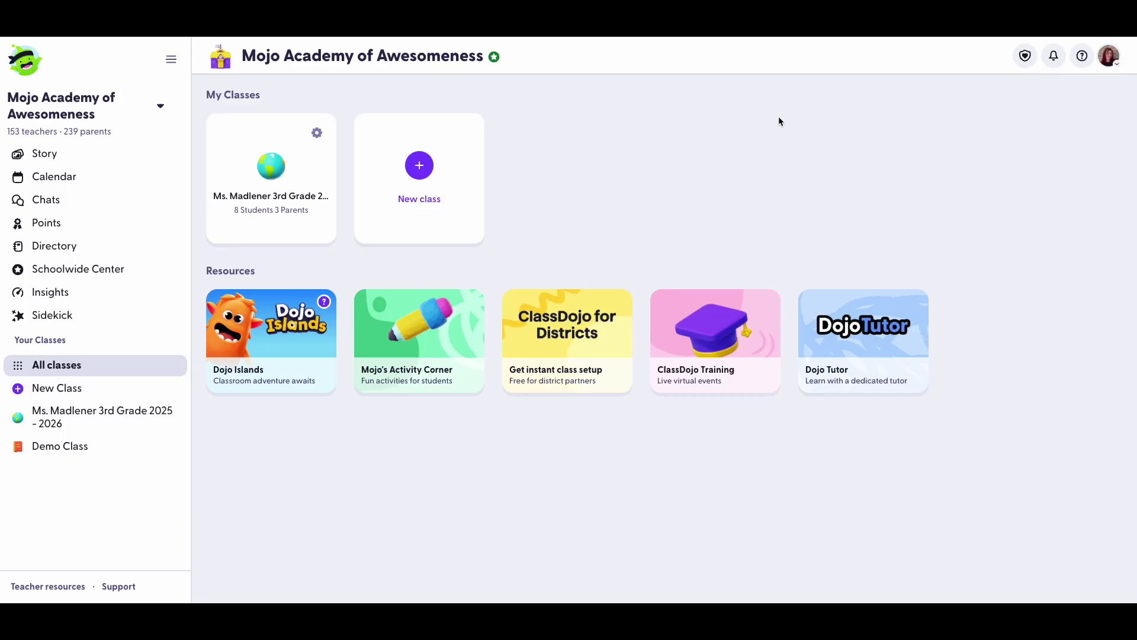